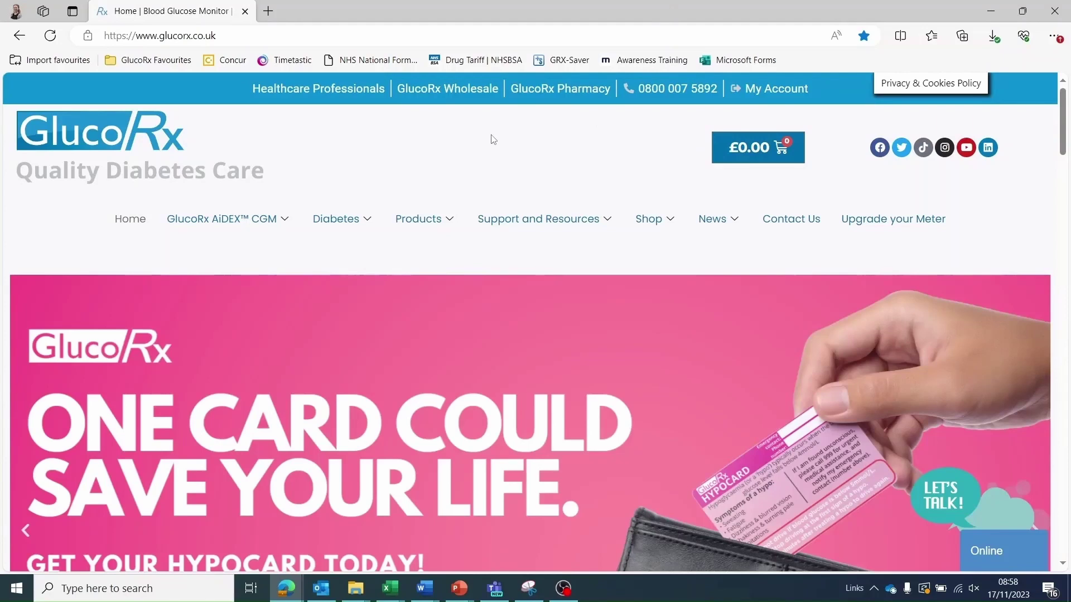
# Open the GlucoRx Voyager software page from the website's support and resources section
pyautogui.moveTo(555, 207)
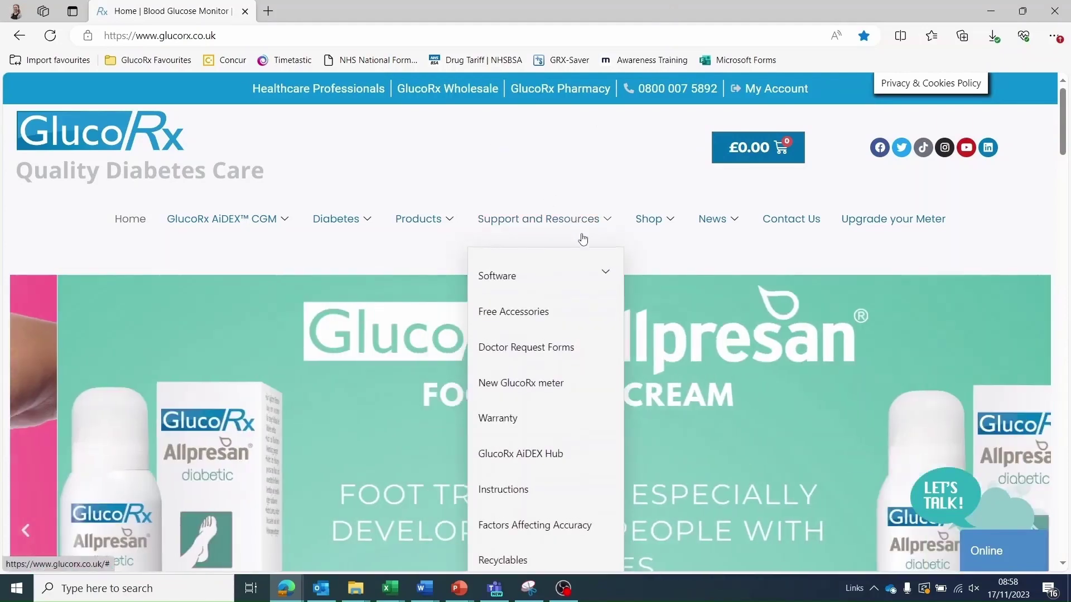
pyautogui.moveTo(603, 271)
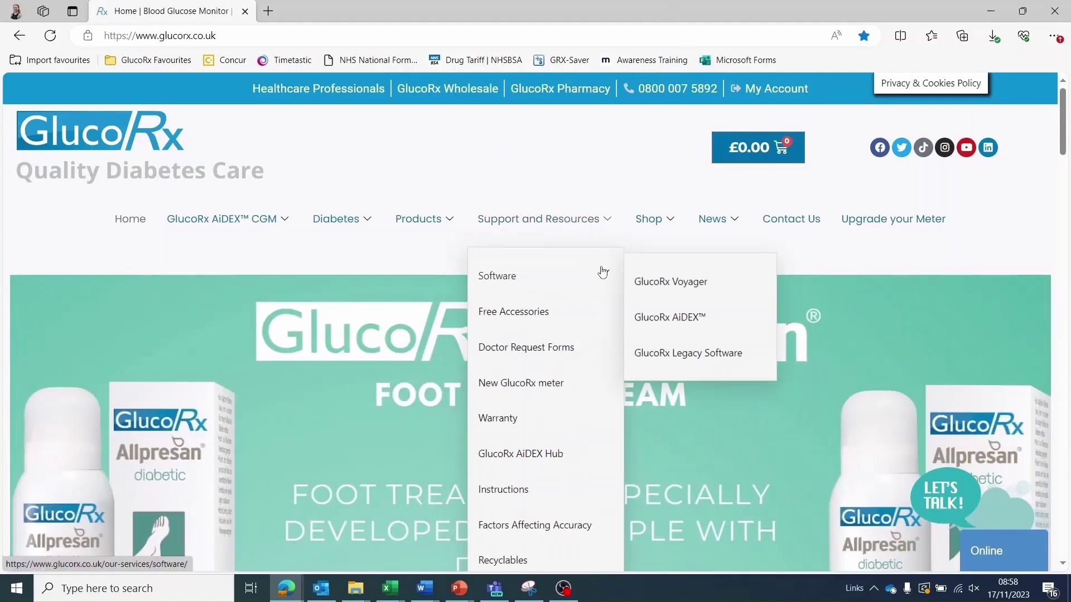
pyautogui.click(658, 287)
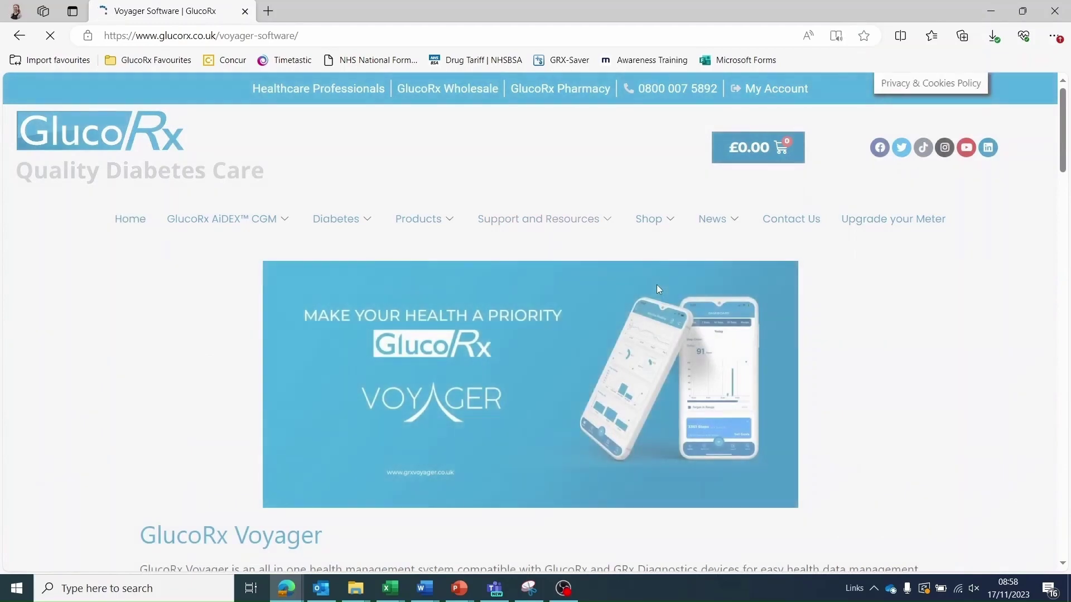
# Examine the Voyager page's smartphone app details, download options, glucose trend charts and Vision meter compatibility
pyautogui.scroll(-6, 861, 309)
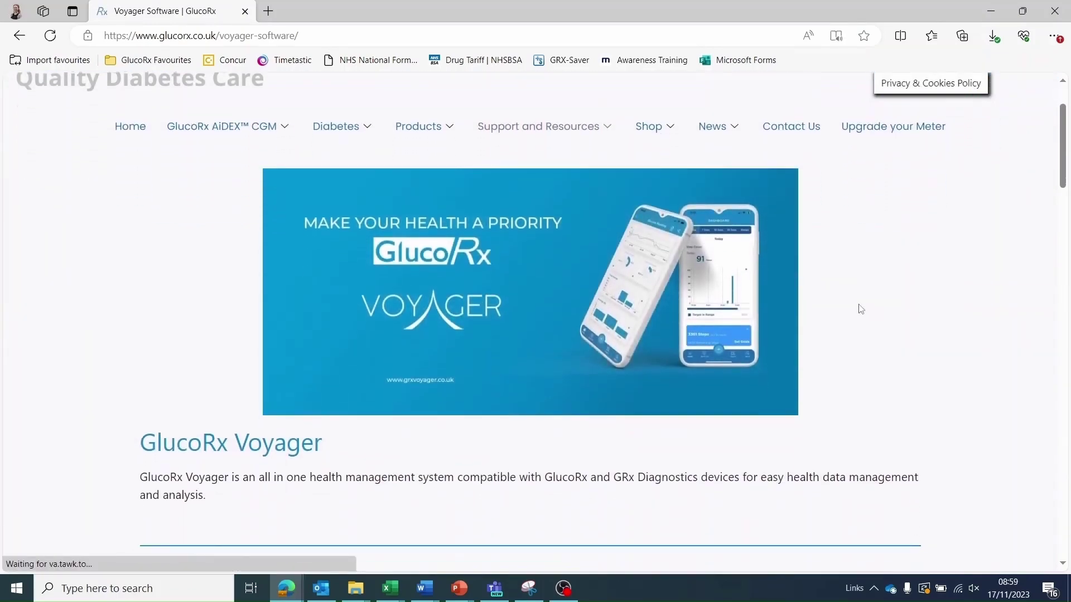
pyautogui.scroll(-3, 860, 309)
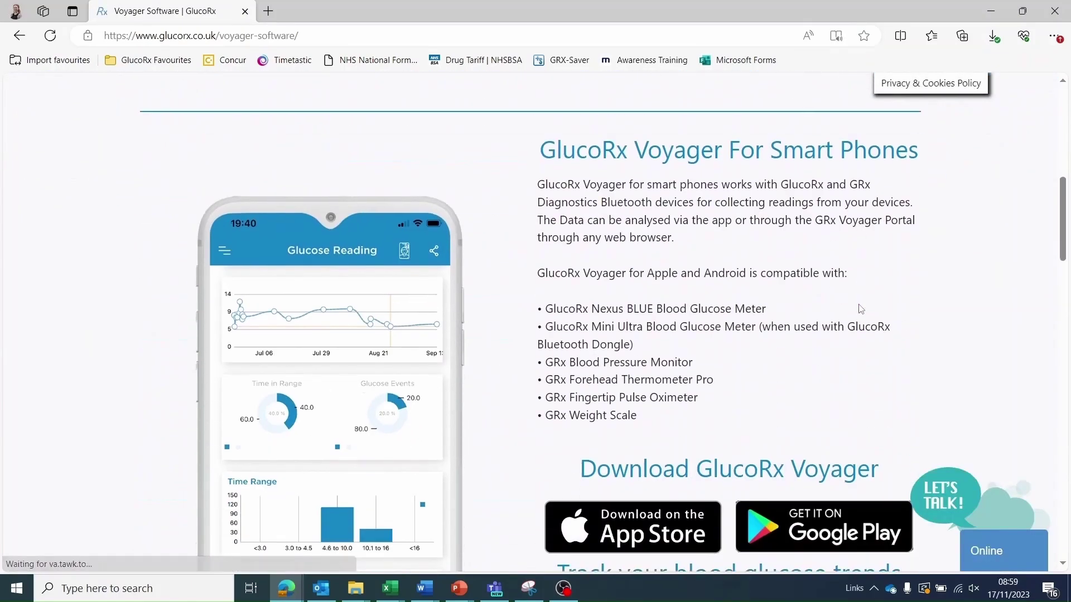
pyautogui.scroll(-2, 861, 309)
pyautogui.scroll(-3, 860, 309)
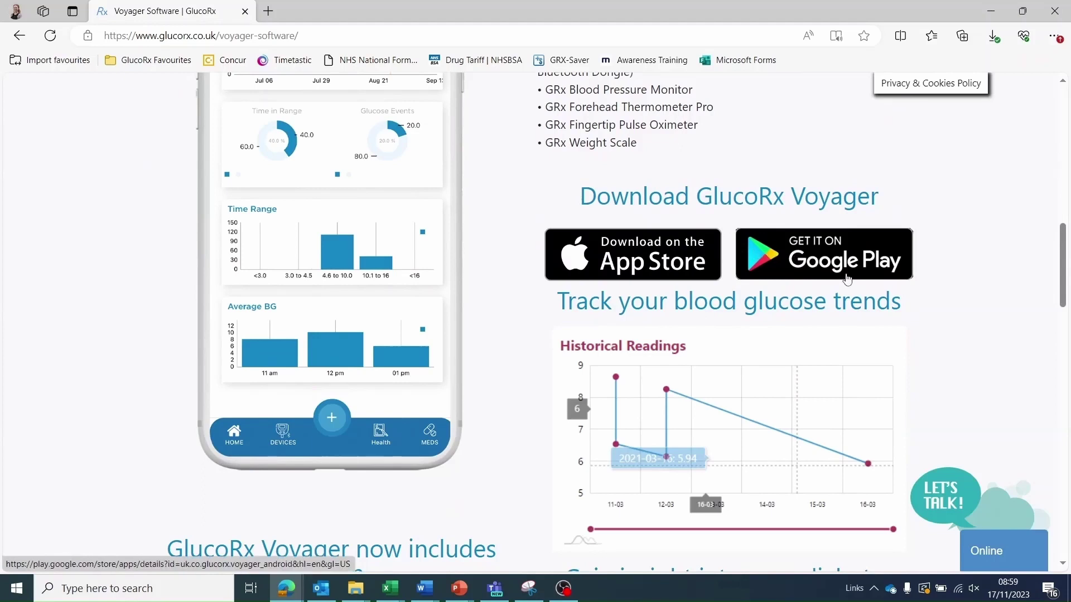
pyautogui.scroll(-1, 966, 335)
pyautogui.scroll(-4, 965, 335)
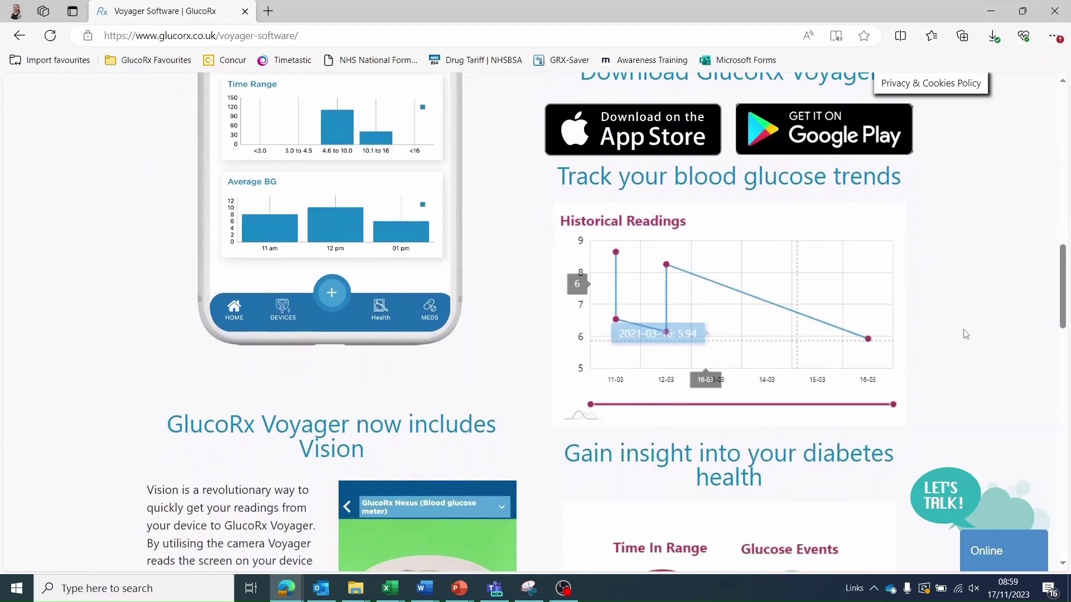
pyautogui.scroll(-2, 966, 335)
pyautogui.scroll(-5, 965, 334)
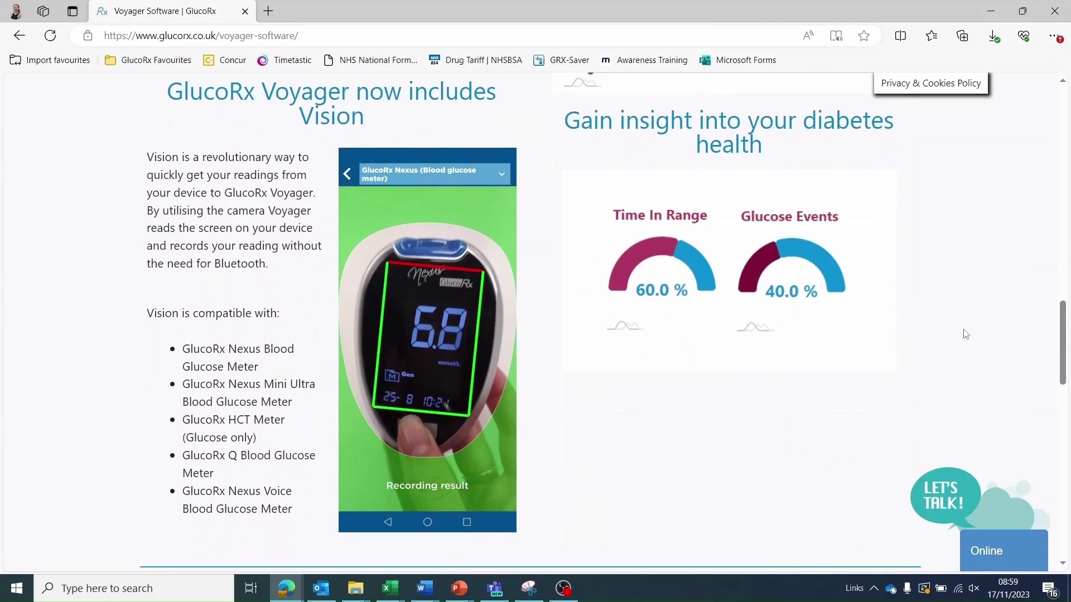
pyautogui.scroll(-2, 965, 334)
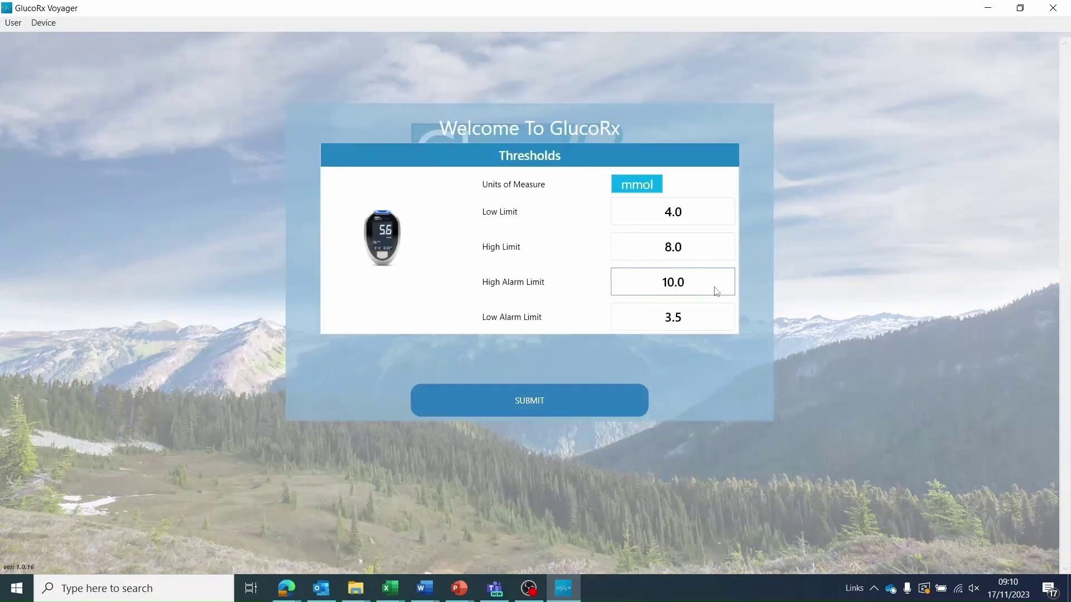
# In the Voyager desktop program's thresholds, set the High Alarm Limit to 14.0 and the High Limit to 9.0
pyautogui.press('BackSpace')
pyautogui.press('BackSpace')
pyautogui.press('BackSpace')
pyautogui.write('4.0')
pyautogui.click(693, 254)
pyautogui.press('BackSpace')
pyautogui.press('BackSpace')
pyautogui.press('BackSpace')
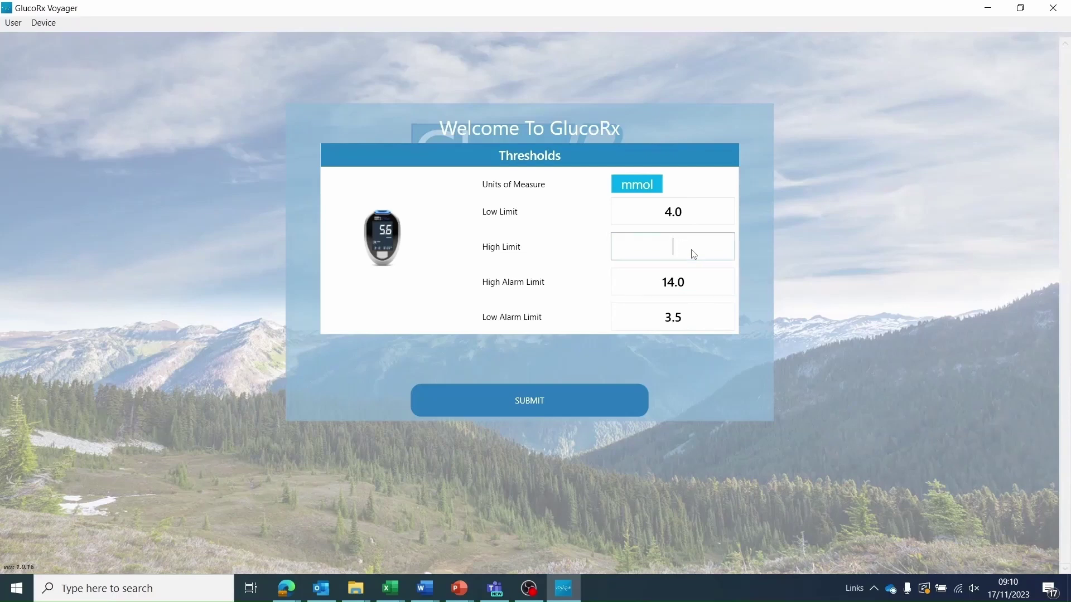
pyautogui.write('9.0')
pyautogui.click(711, 355)
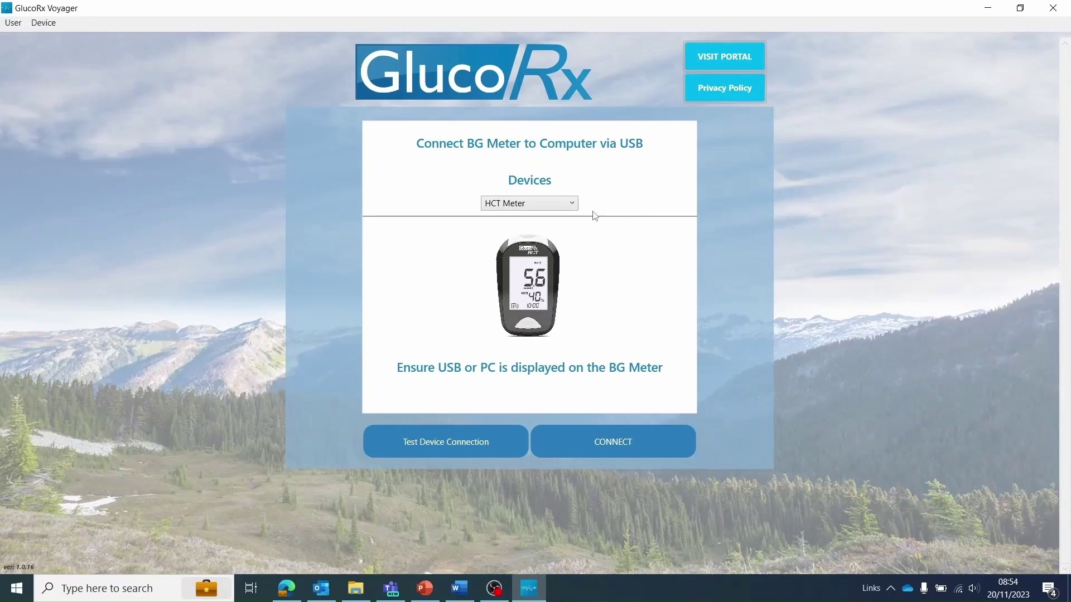
# Choose Nexus Meter as the device and test its connection to the computer
pyautogui.click(567, 207)
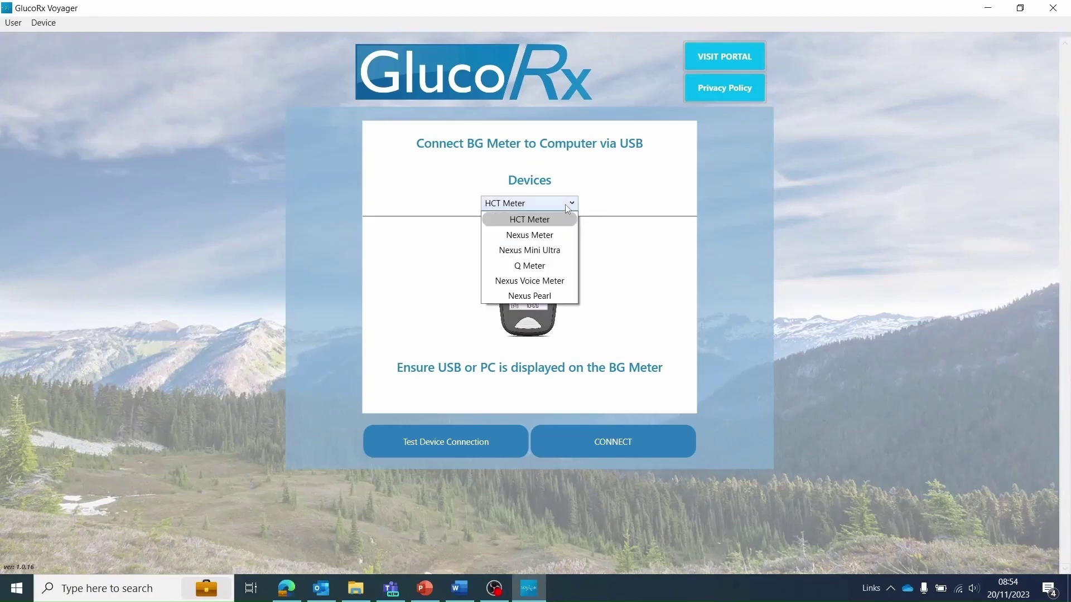
pyautogui.click(561, 241)
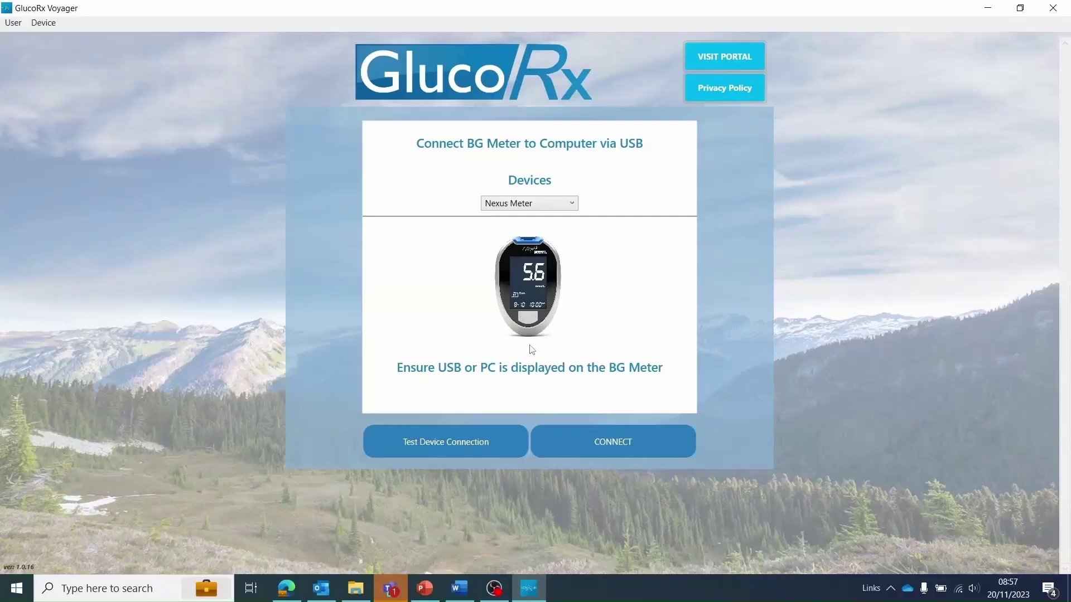
pyautogui.click(495, 444)
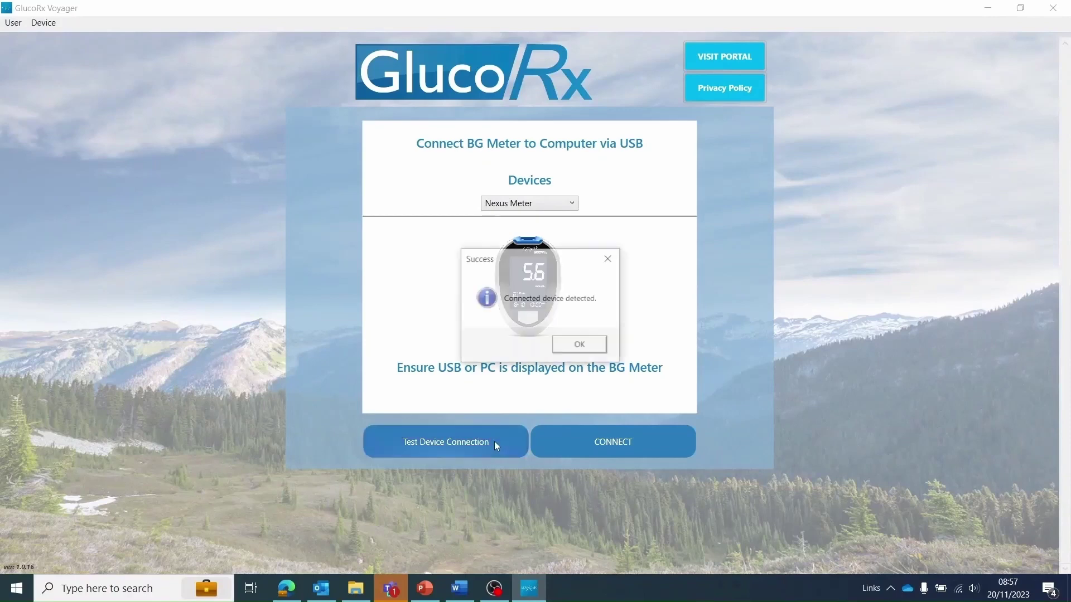
pyautogui.click(603, 353)
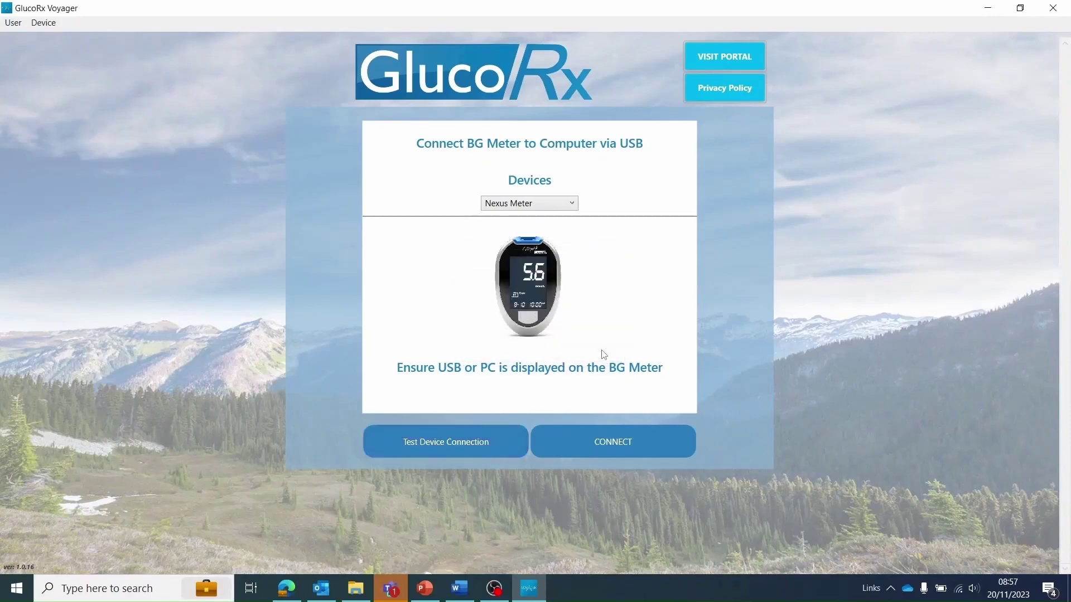
# Connect the Nexus Meter and visit the Voyager web portal
pyautogui.click(611, 441)
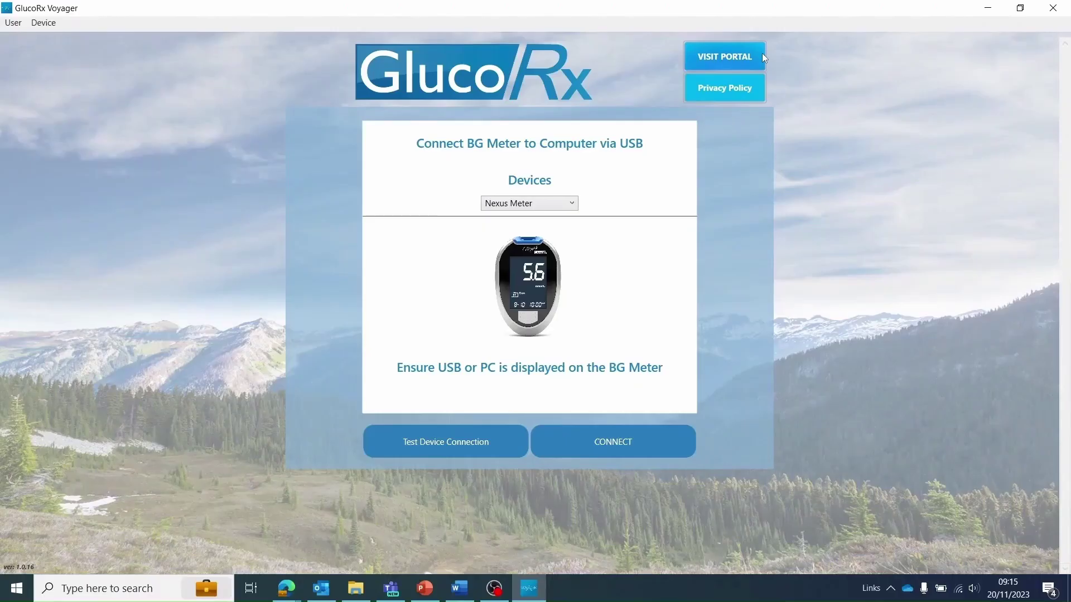
pyautogui.click(762, 53)
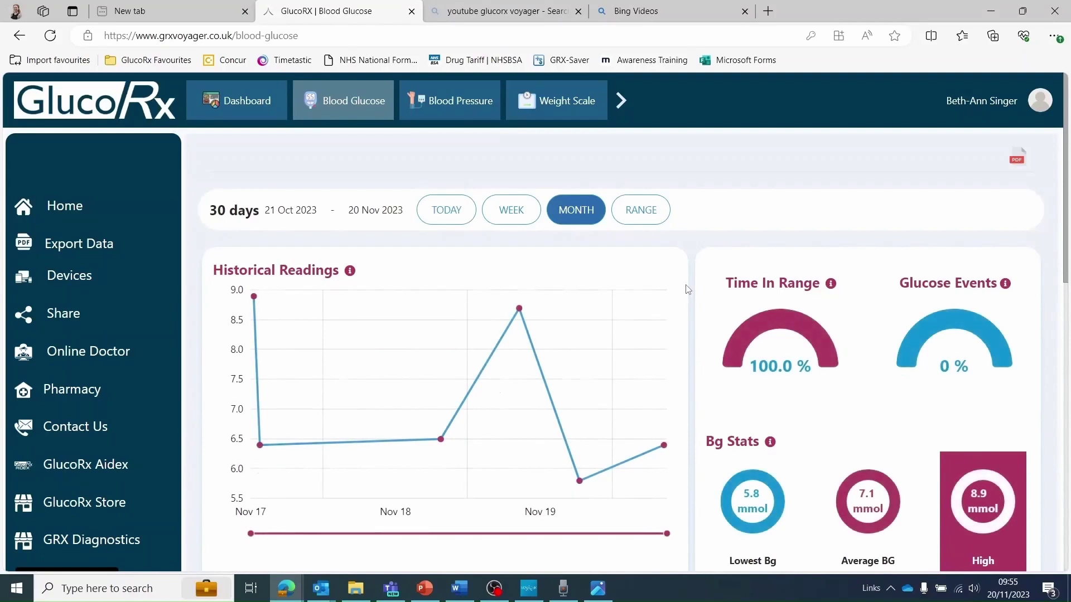
# Examine the Historical Readings chart and the explanations of the Glucose Events and Bg Stats figures on the blood glucose page
pyautogui.scroll(-1, 688, 288)
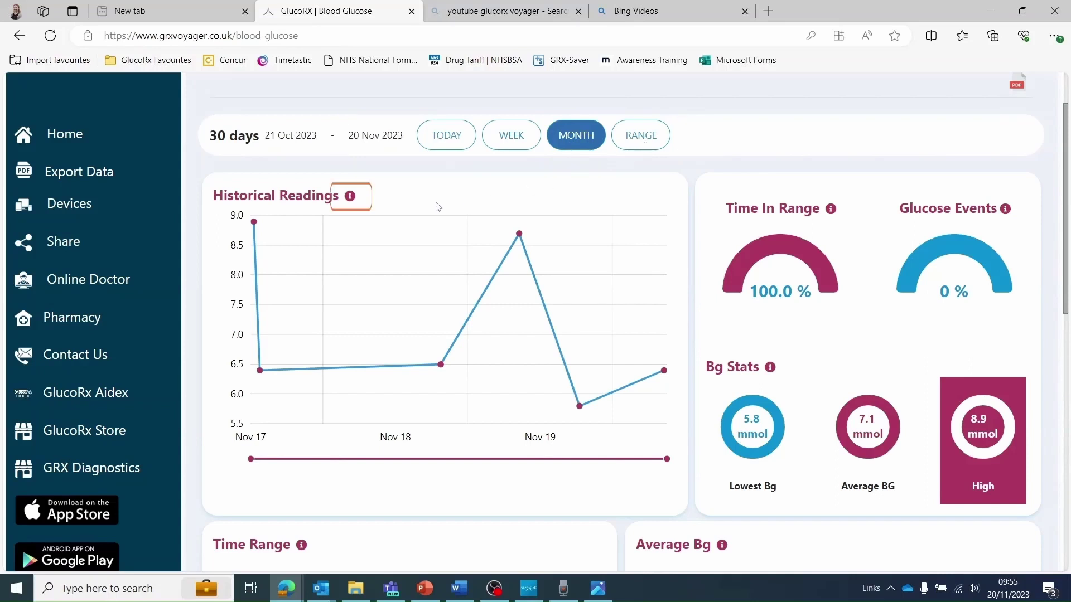
pyautogui.moveTo(354, 201)
pyautogui.moveTo(441, 368)
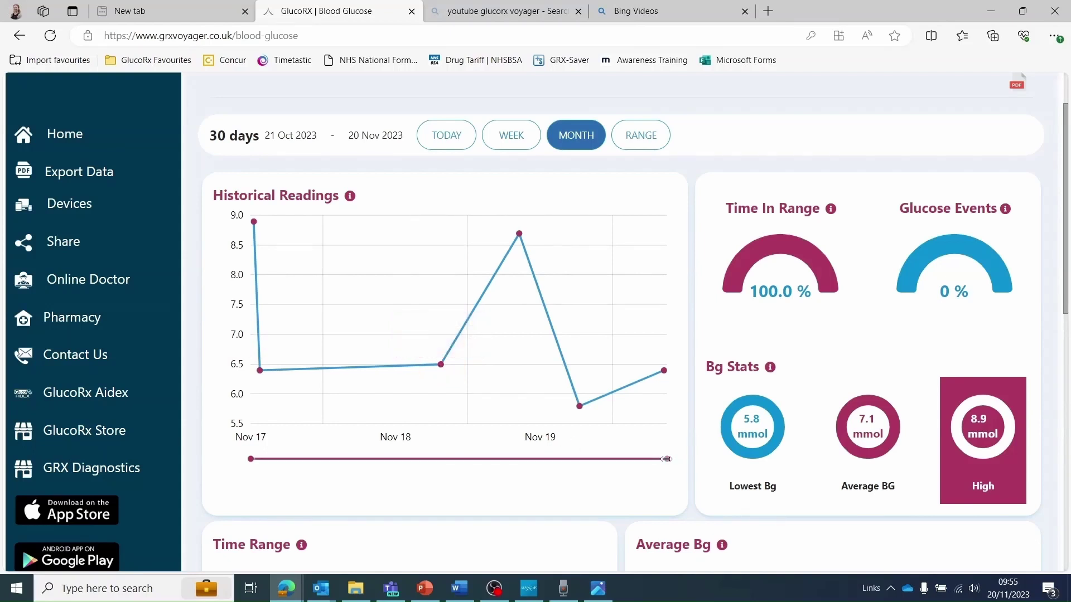
pyautogui.moveTo(666, 459)
pyautogui.mouseDown()
pyautogui.moveTo(483, 460)
pyautogui.moveTo(667, 459)
pyautogui.mouseUp()
pyautogui.moveTo(1007, 211)
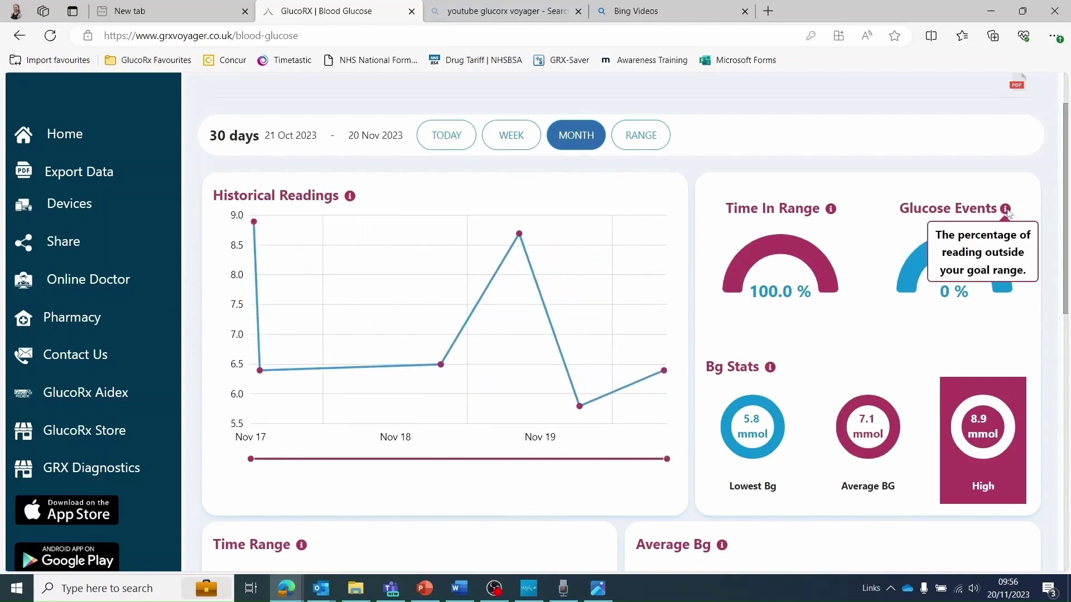
pyautogui.moveTo(910, 290)
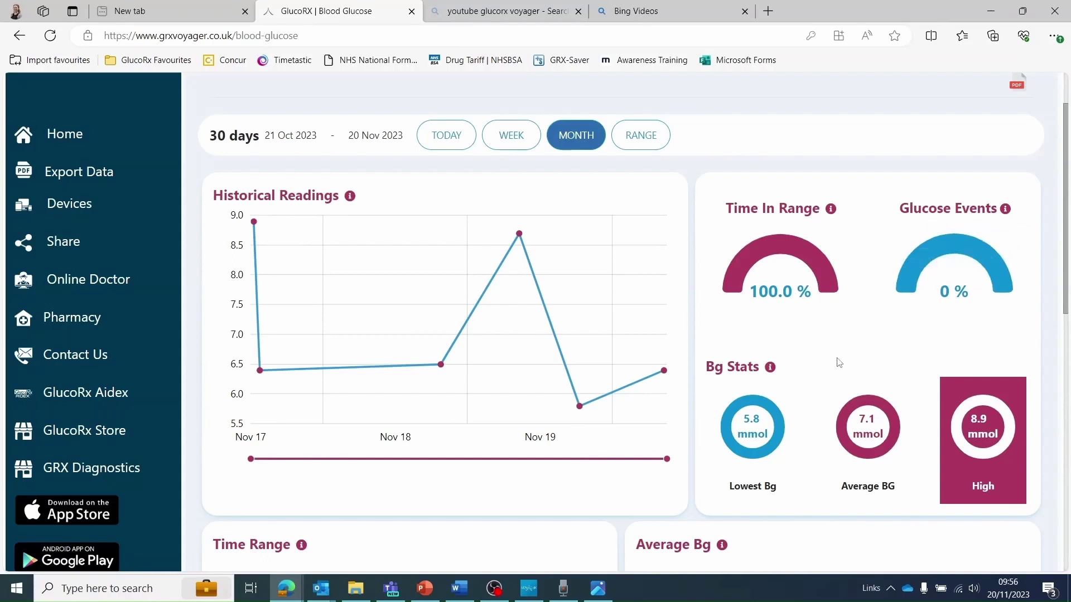
pyautogui.moveTo(770, 370)
# Examine the Time Range and Average Bg charts, the Hypos/Hyper gauge and the BG Readings table
pyautogui.scroll(-3, 698, 368)
pyautogui.scroll(-5, 633, 398)
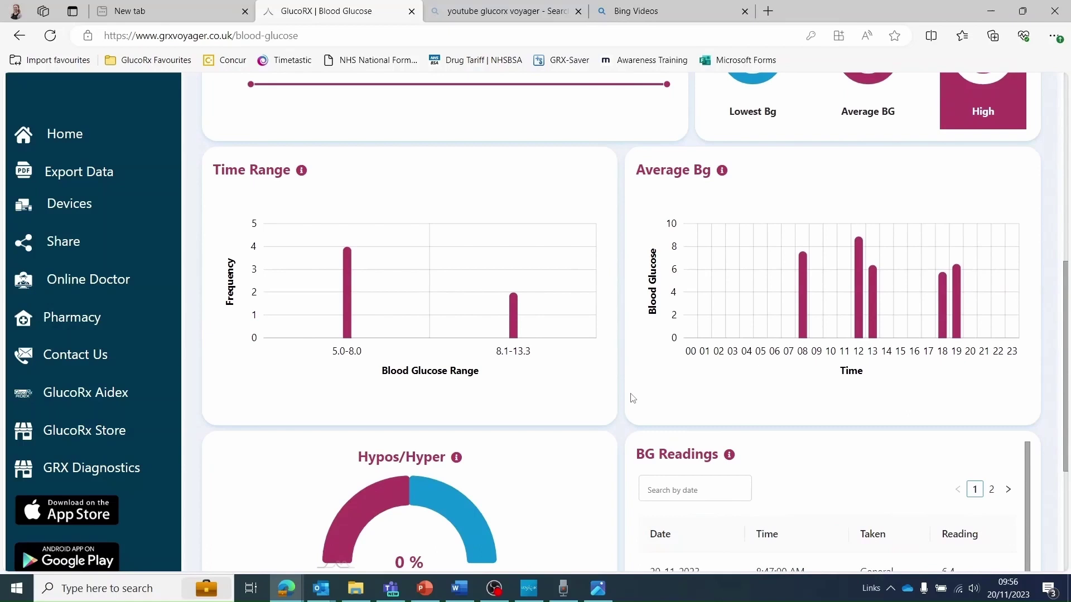
pyautogui.scroll(-2, 633, 399)
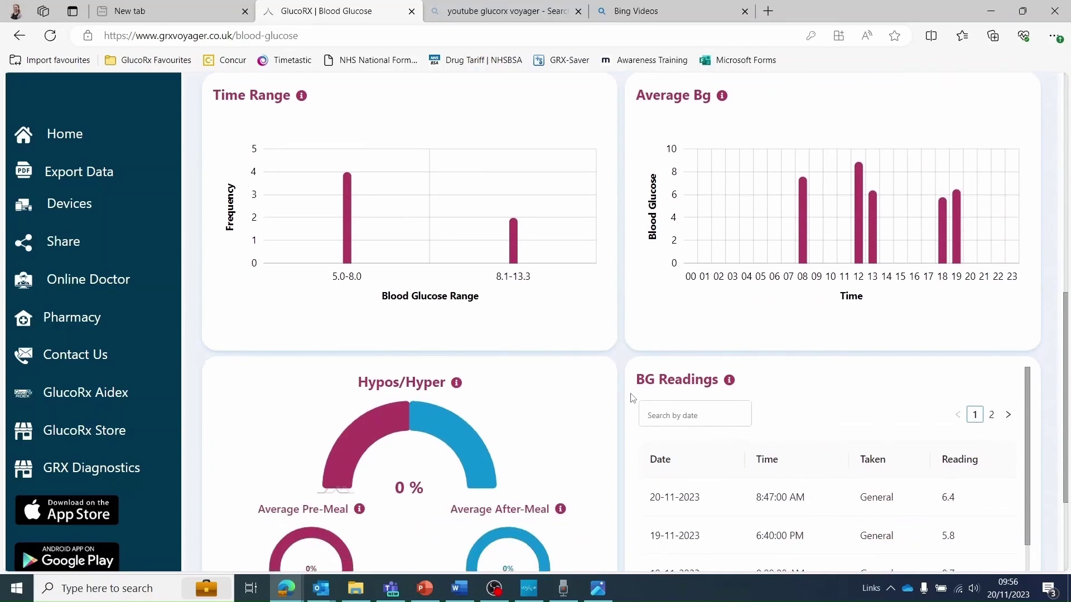
pyautogui.scroll(-3, 633, 398)
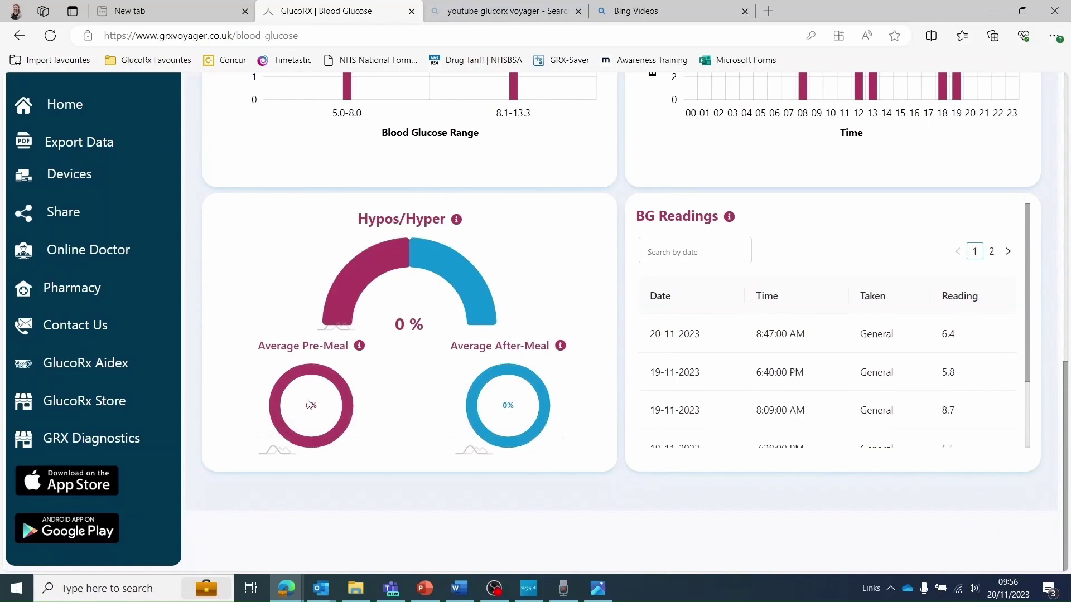
pyautogui.moveTo(417, 252)
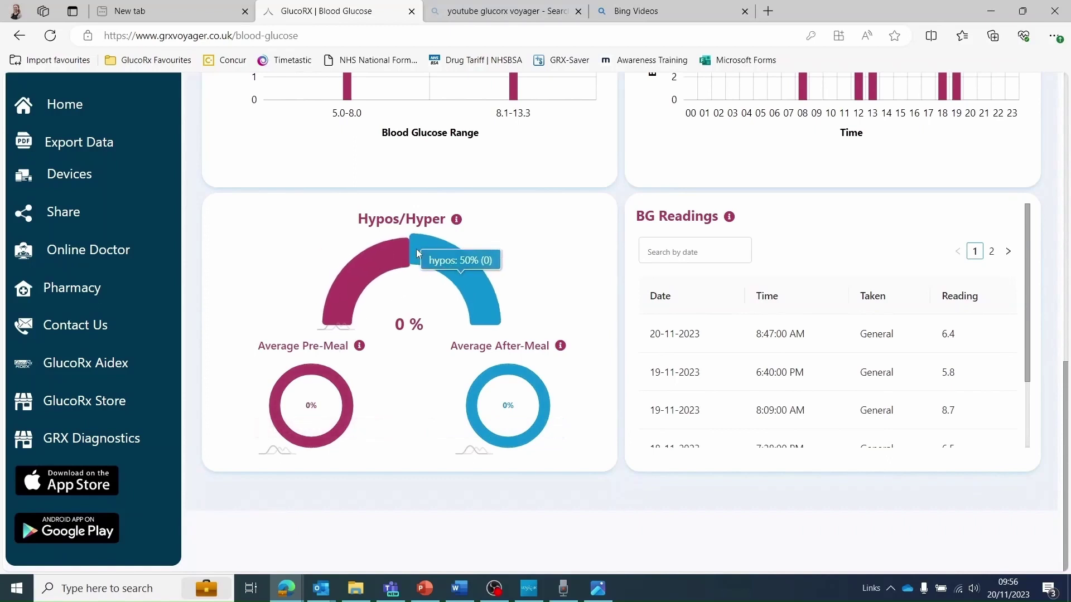
pyautogui.moveTo(364, 262)
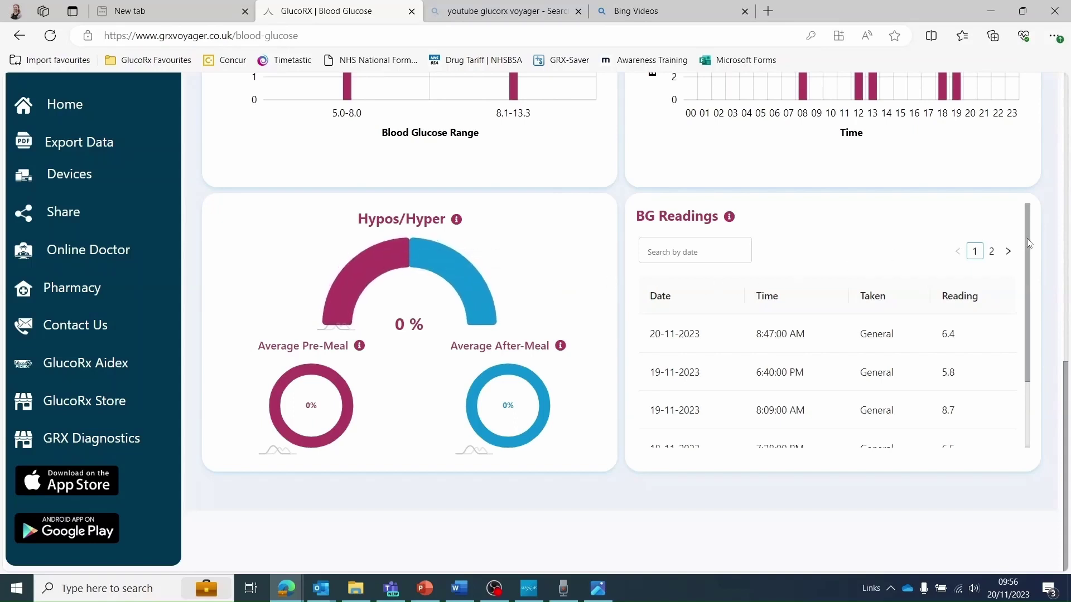
pyautogui.moveTo(1028, 240)
pyautogui.mouseDown()
pyautogui.moveTo(1025, 324)
pyautogui.moveTo(1026, 234)
pyautogui.mouseUp()
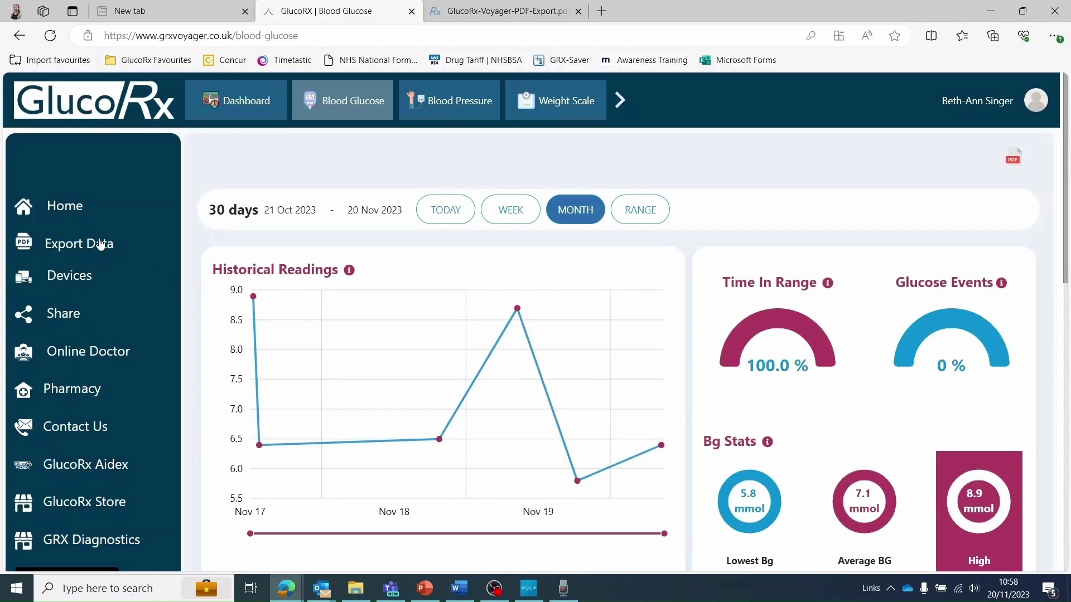
# Open the portal's data export and view the demo blood glucose PDF report
pyautogui.click(100, 244)
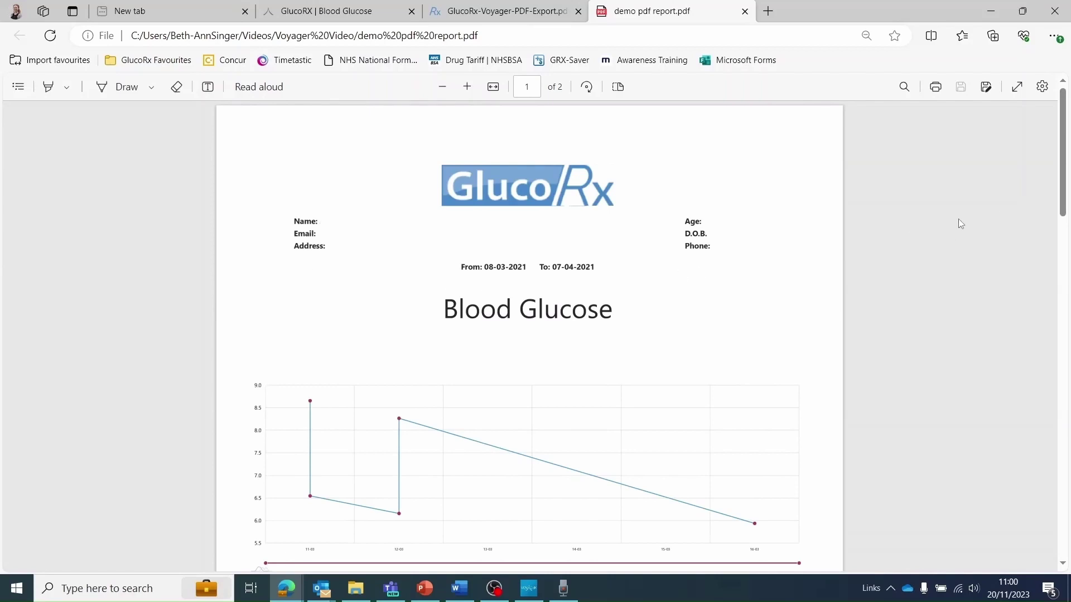
pyautogui.moveTo(1064, 163); pyautogui.dragTo(1061, 103)
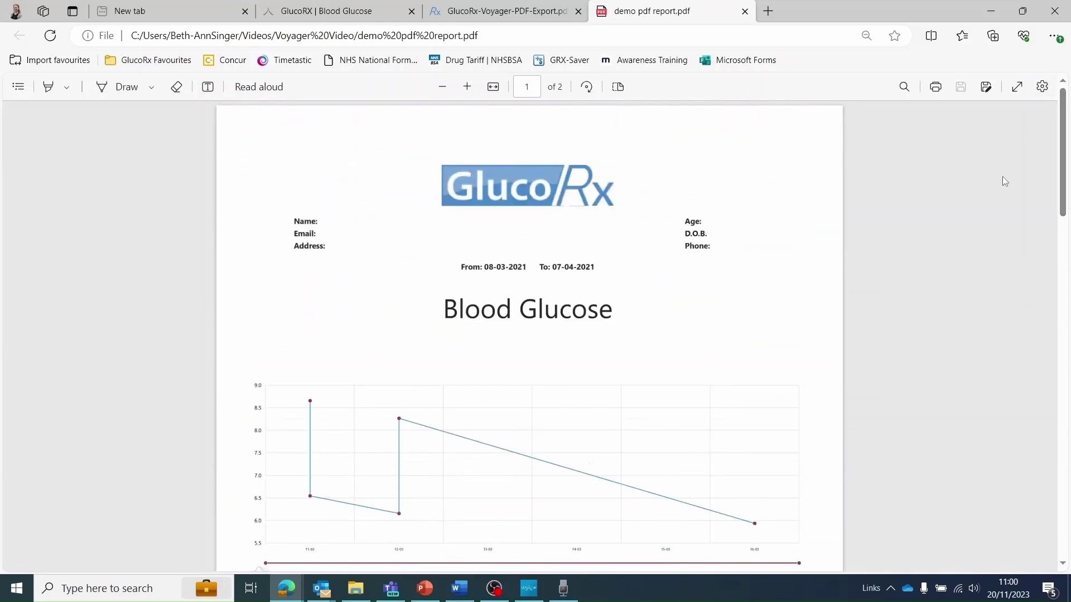